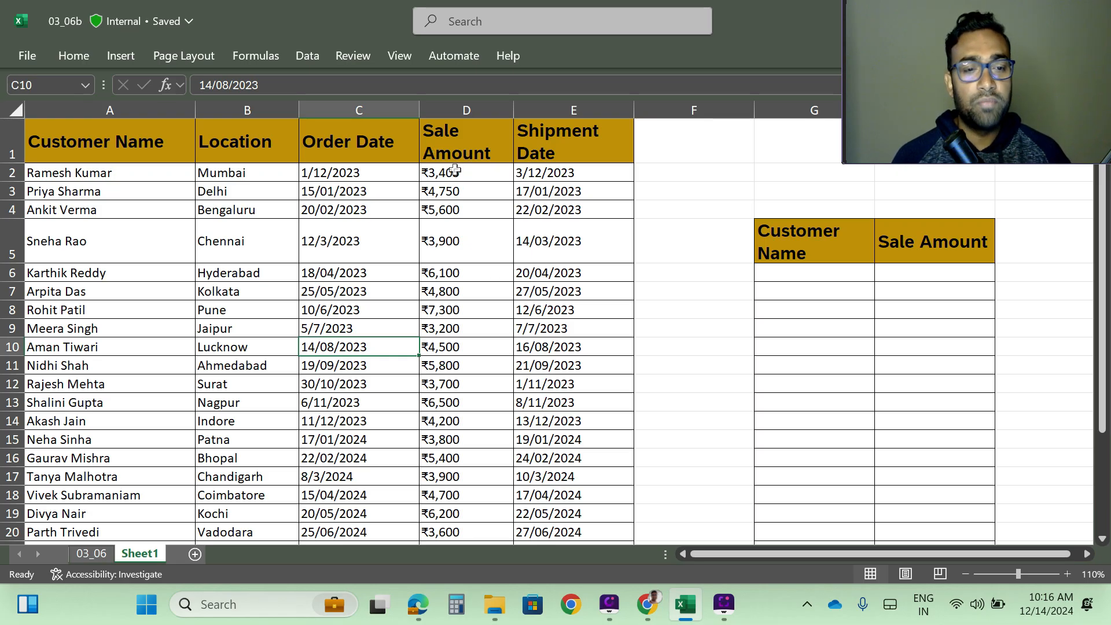
Hide the Location and Order Date columns (B and C) in Sheet1
left_click(243, 104)
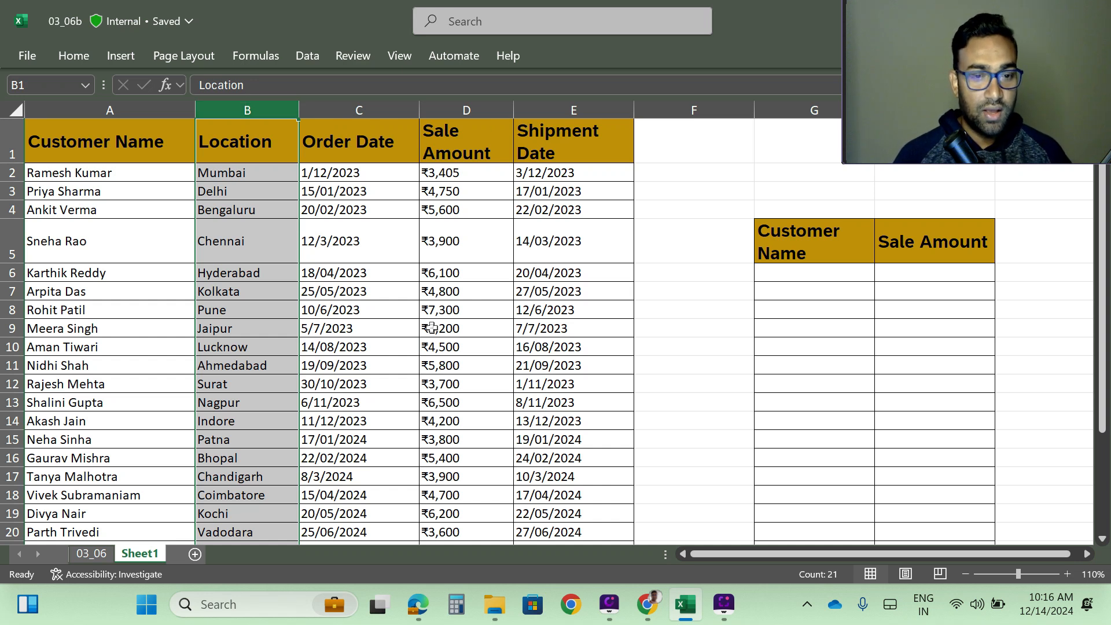
left_click_drag(114, 291, 110, 273)
left_click(247, 105)
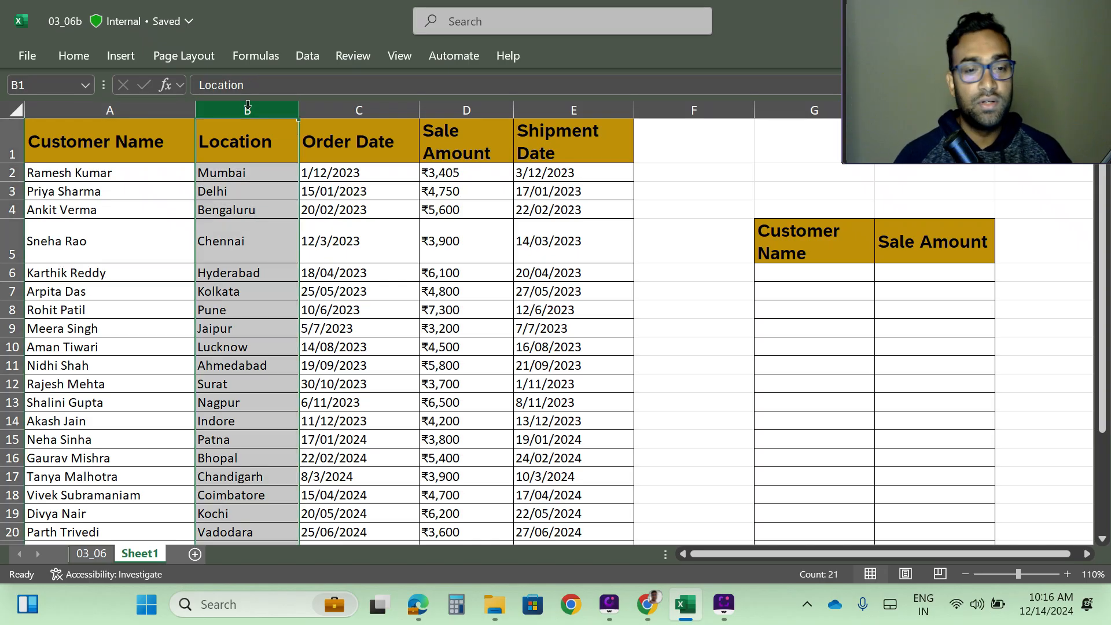
key("shift+Right")
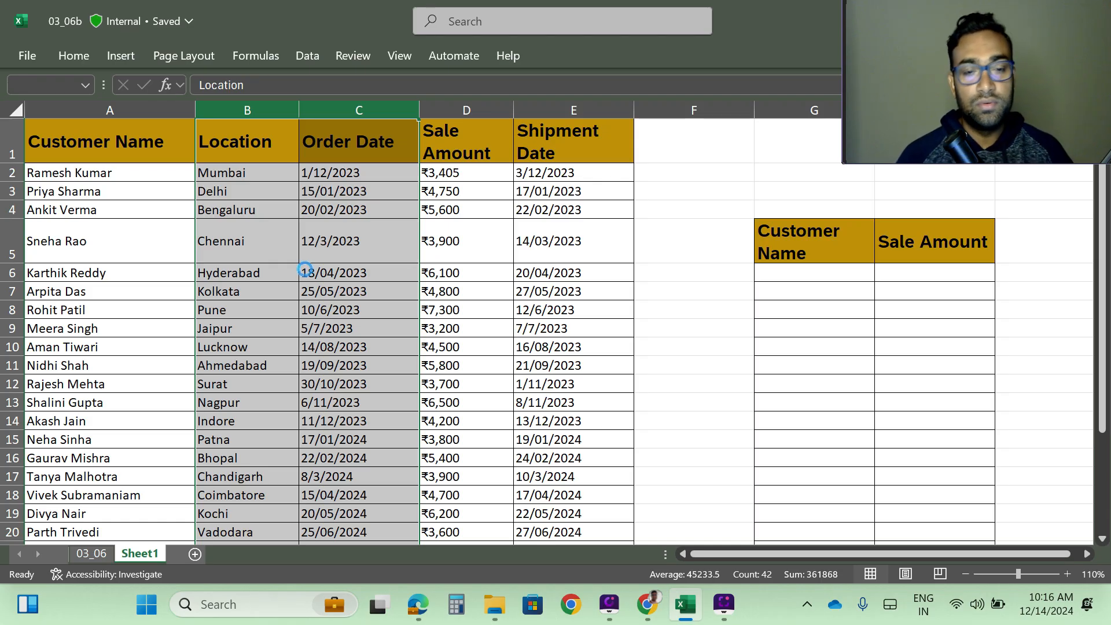
key("ctrl+o")
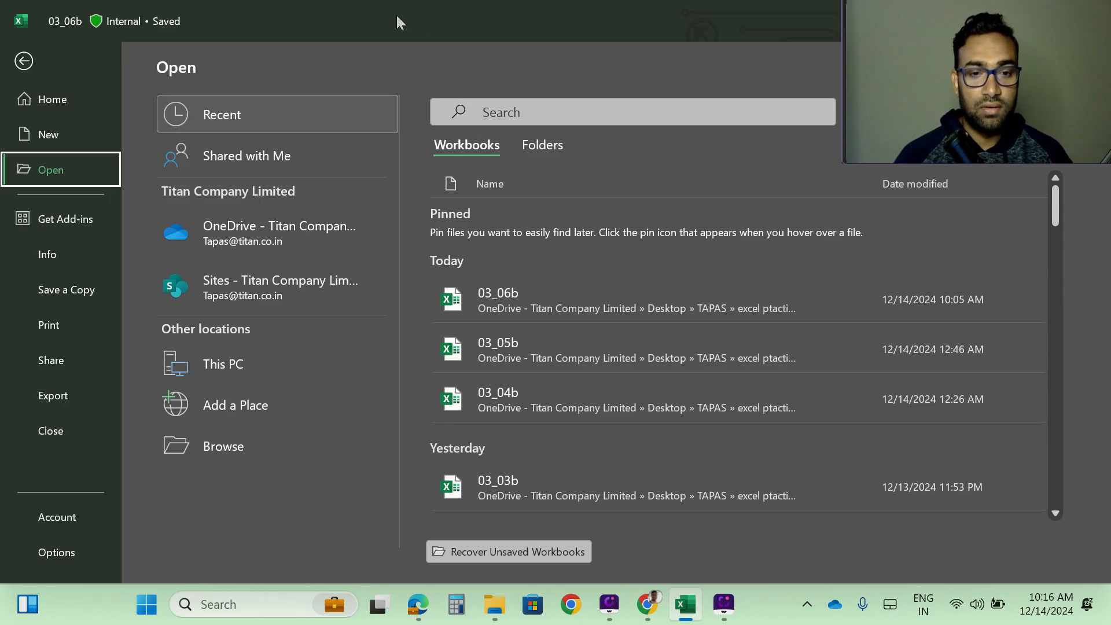
left_click(586, 280)
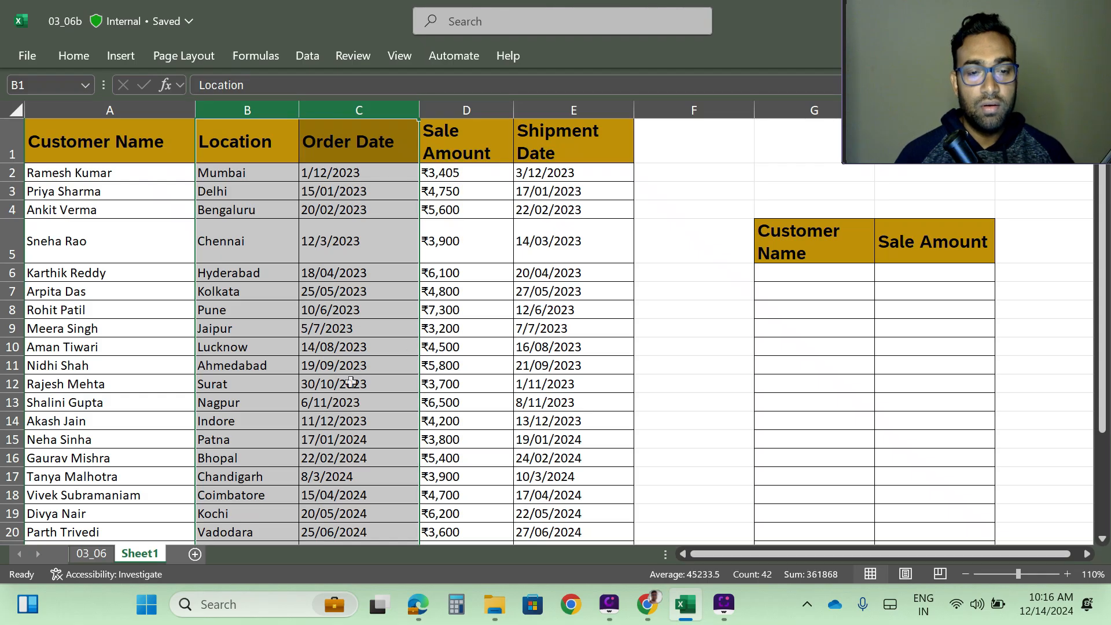
right_click(280, 239)
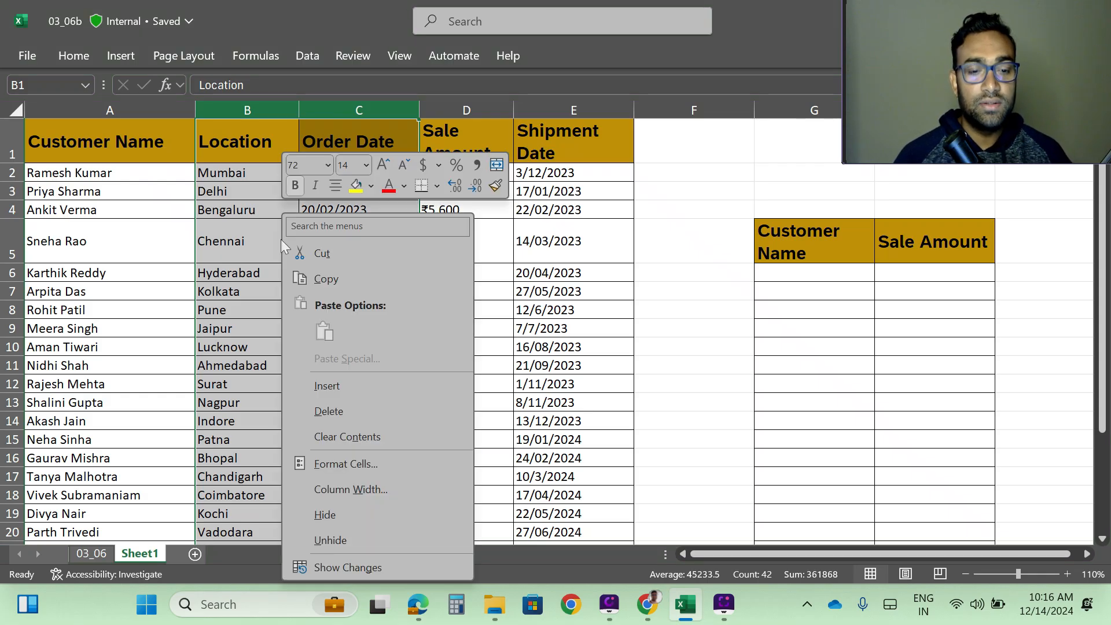
left_click(327, 514)
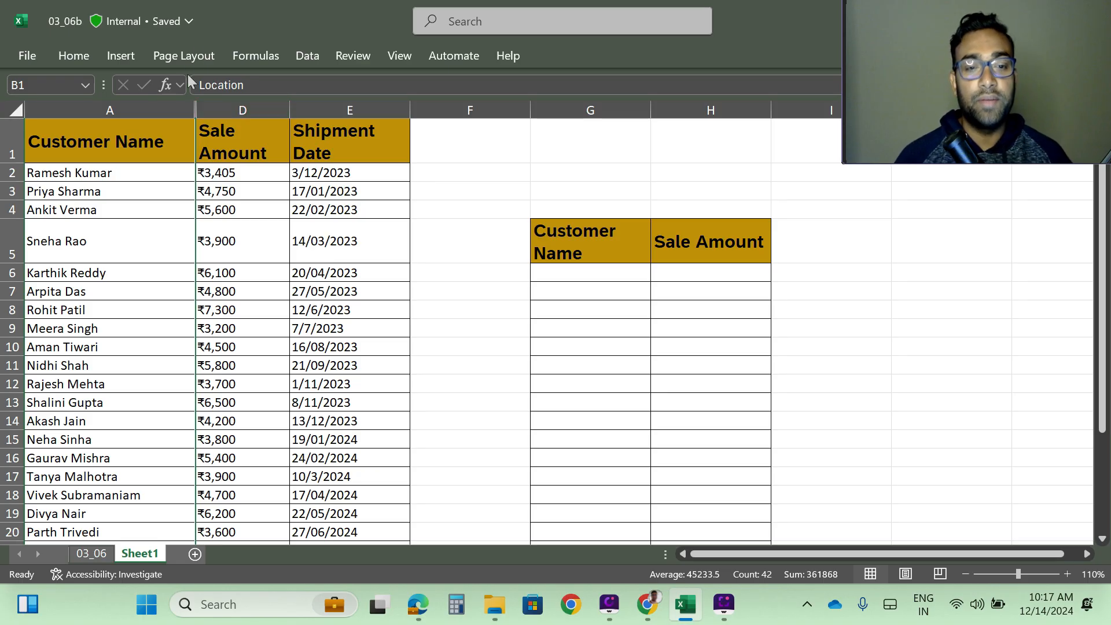
Hide the Shipment Date column (E)
left_click(325, 109)
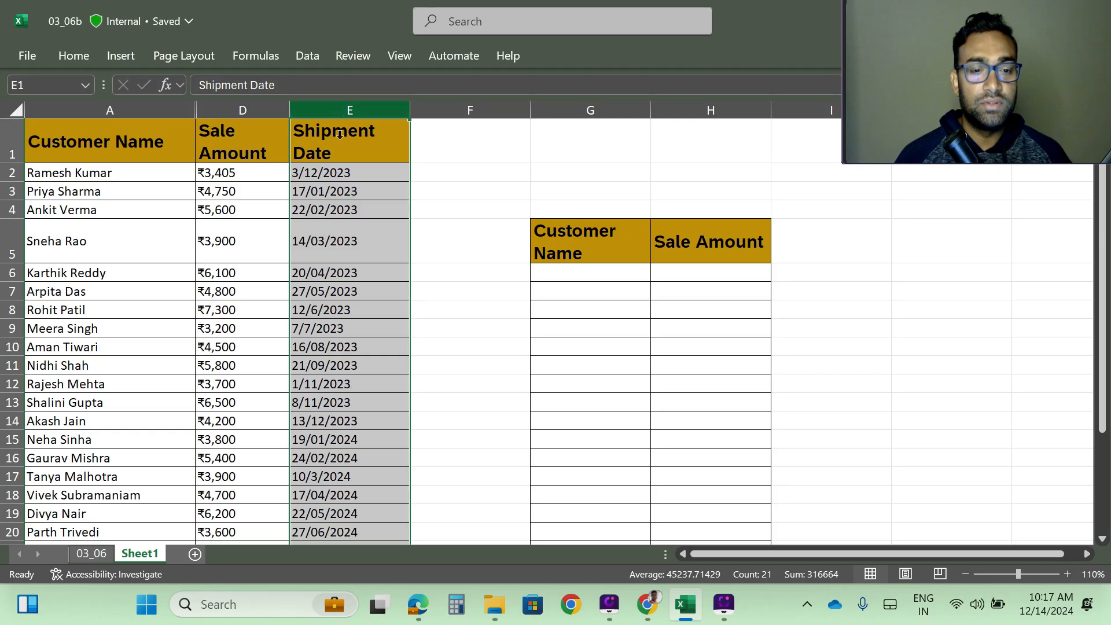
right_click(340, 184)
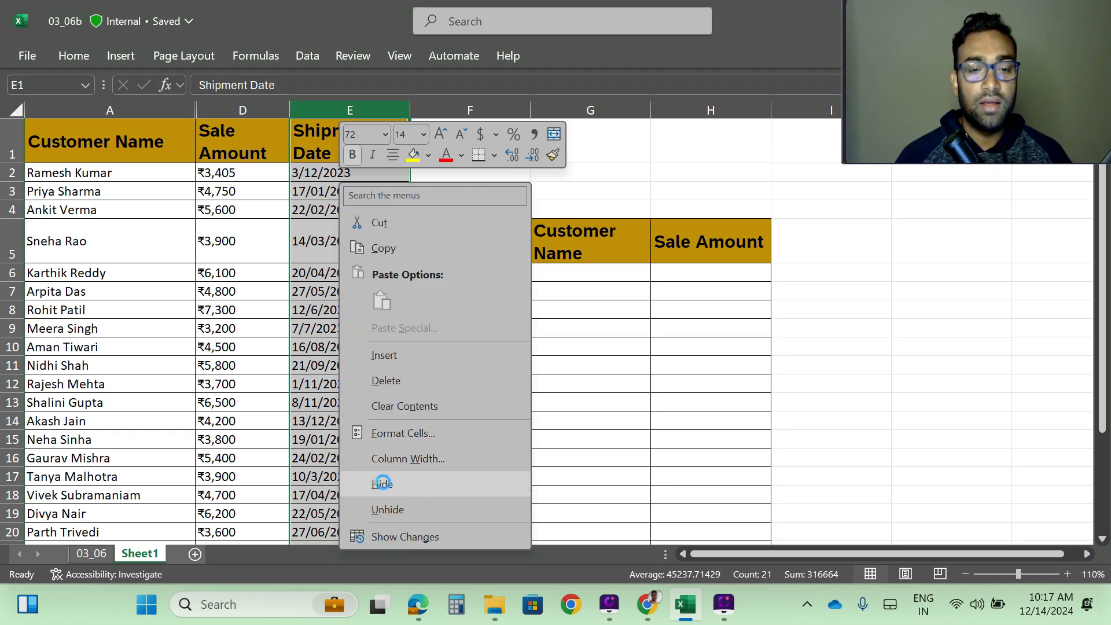
left_click(381, 484)
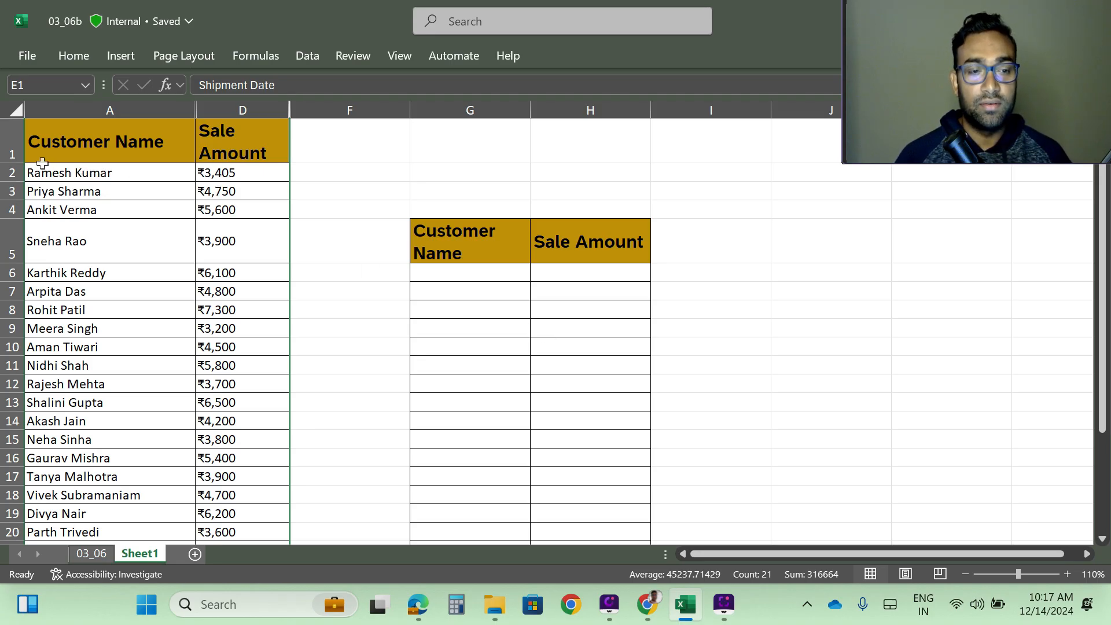
Copy the customer data range A2:D21 and paste it into the second table starting at cell G6
left_click(59, 174)
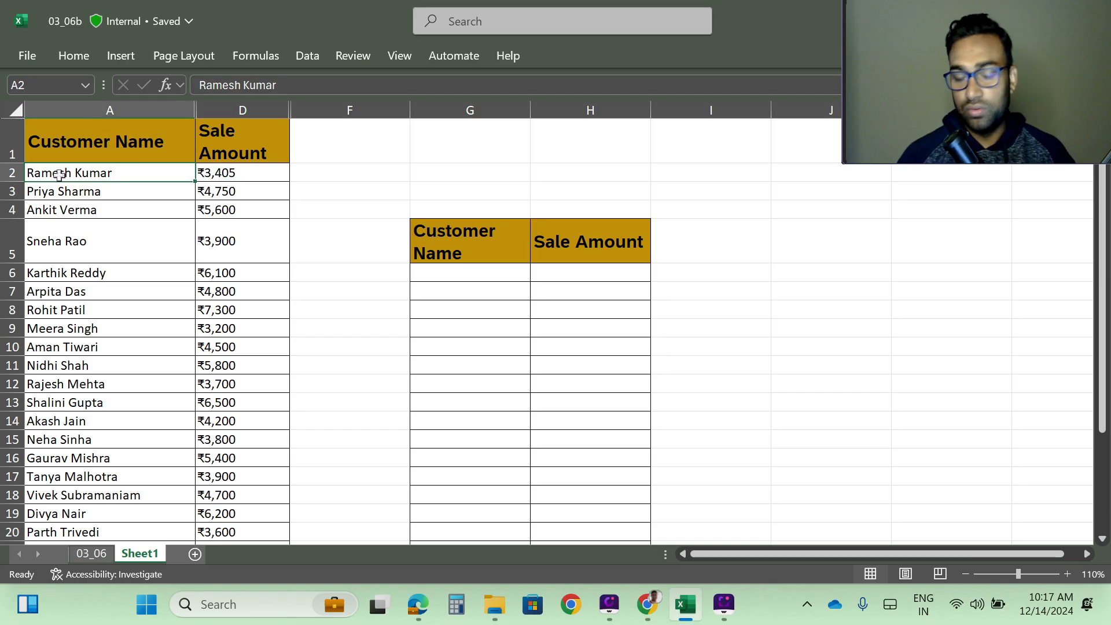
key("shift+Right")
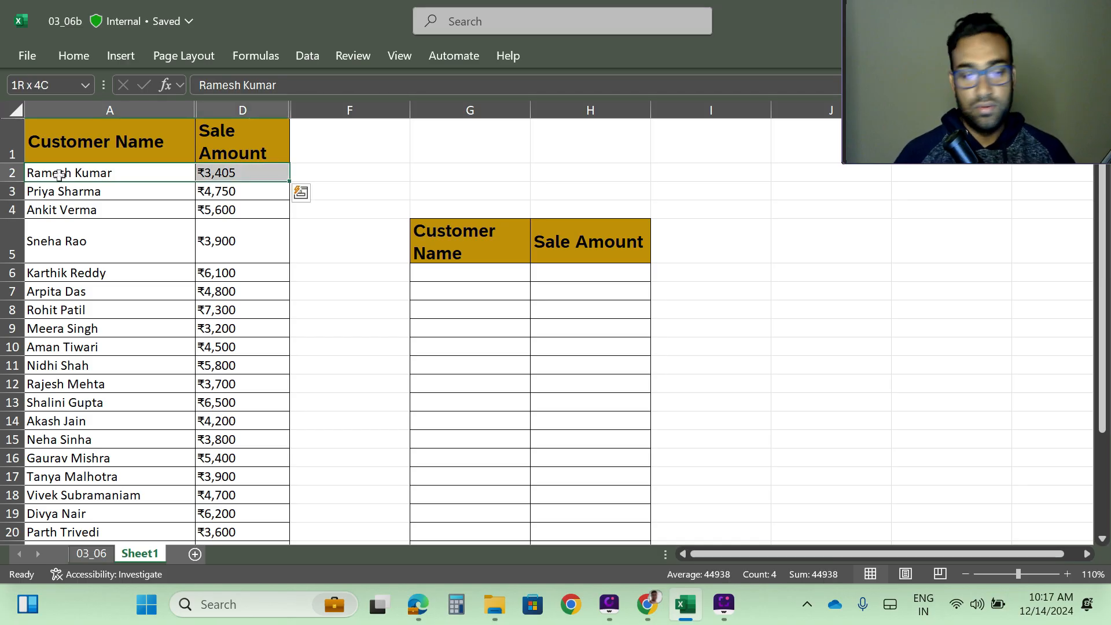
key("ctrl+shift+Down")
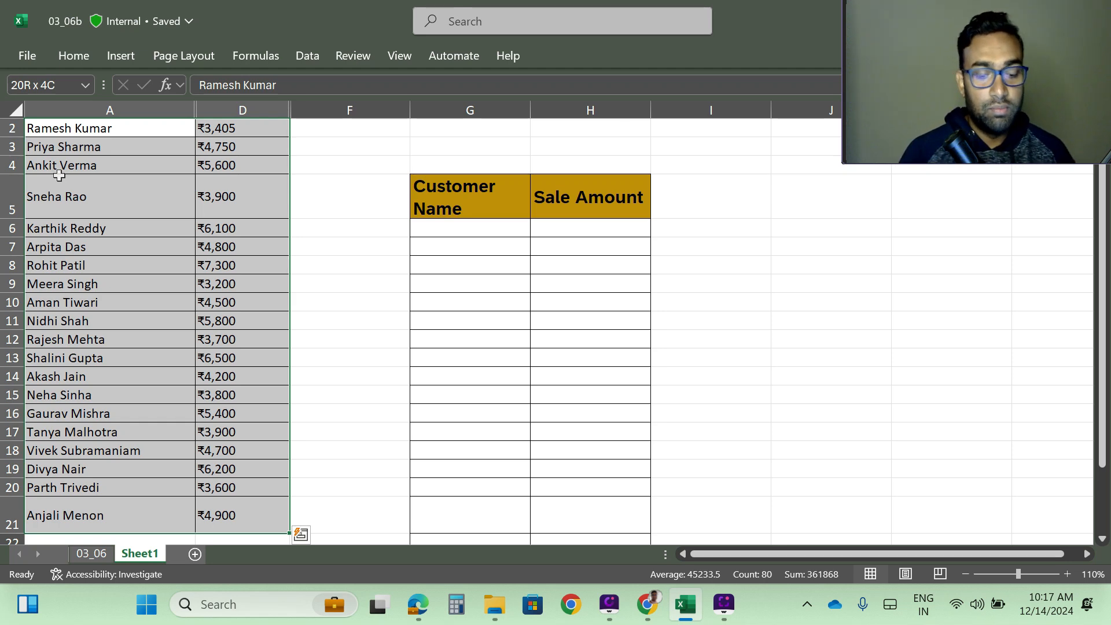
key("ctrl+c")
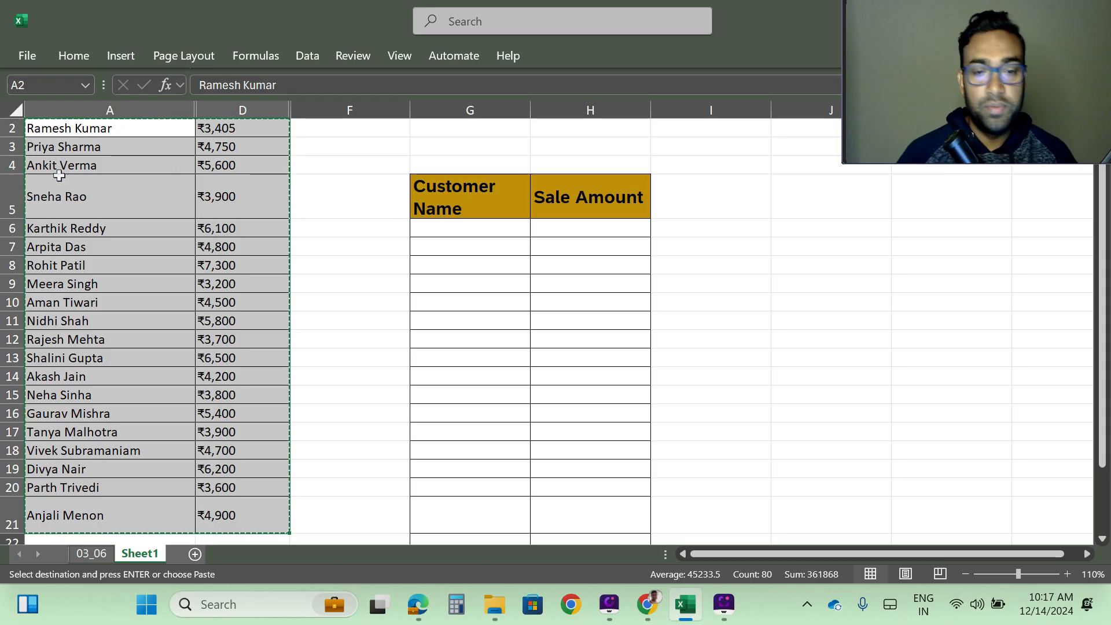
scroll(454, 354, "up", 1)
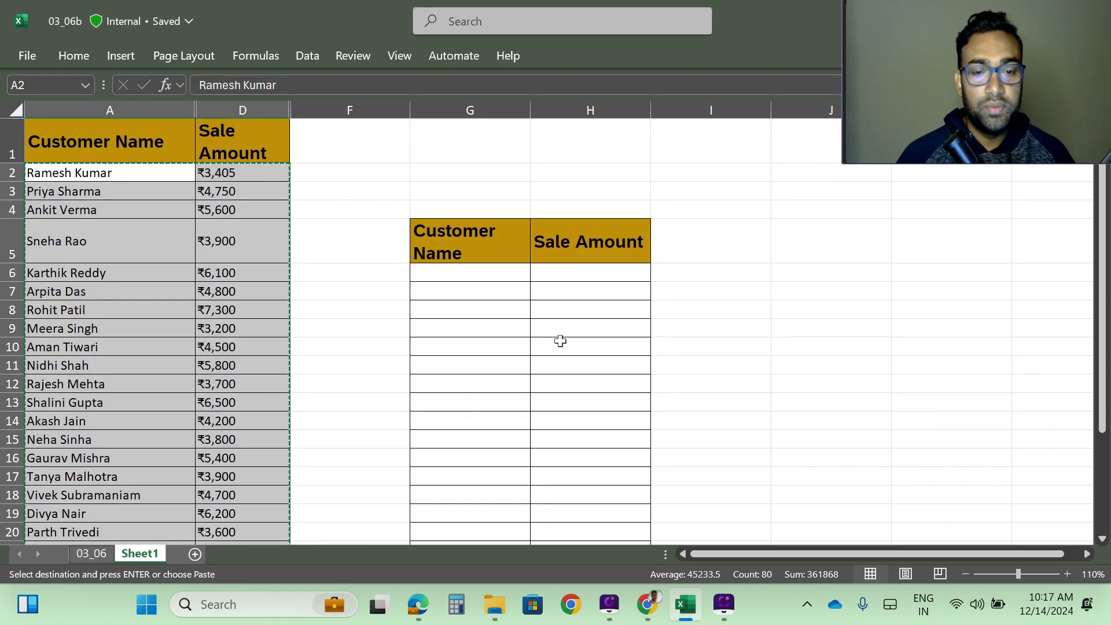
left_click(449, 277)
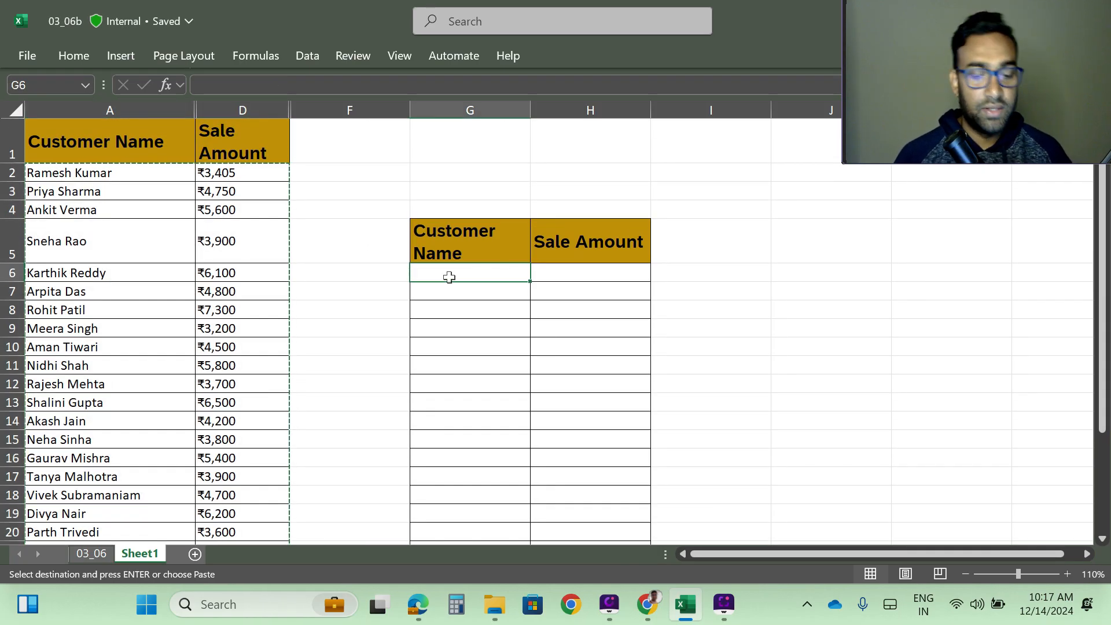
key("ctrl+v")
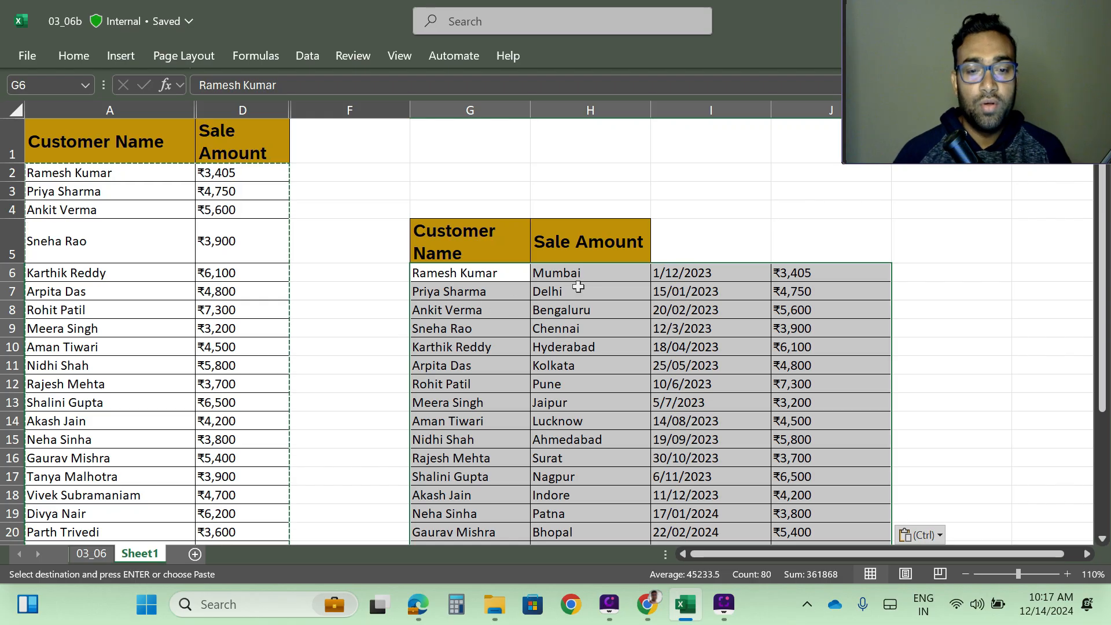
Clear the pasted data from the range starting at cell G6
scroll(575, 288, "down", 2)
scroll(564, 339, "up", 2)
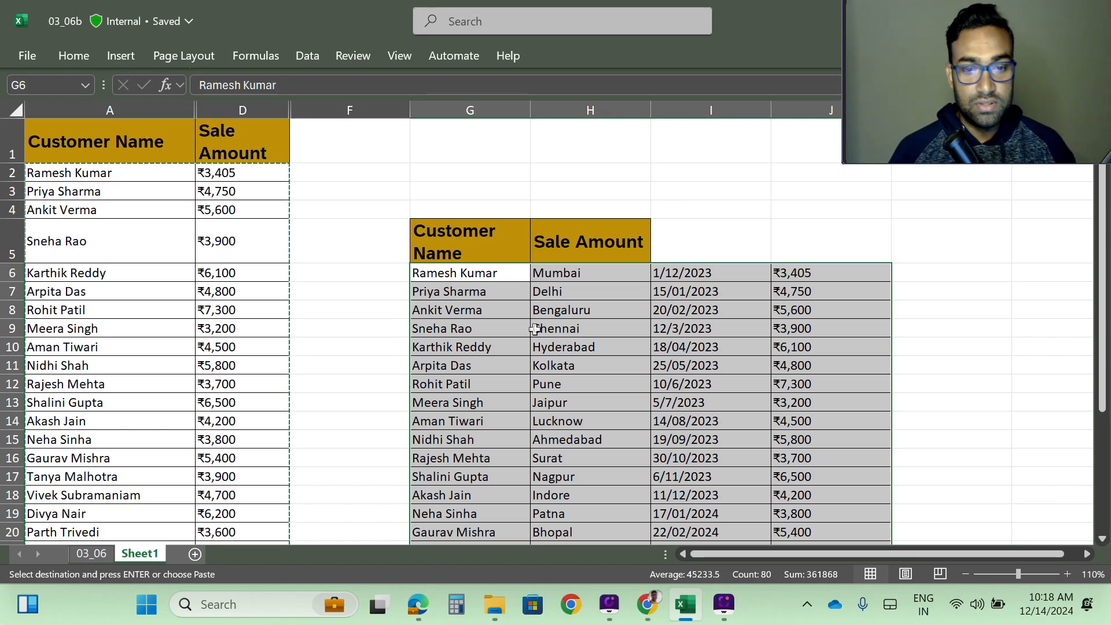
key("Delete")
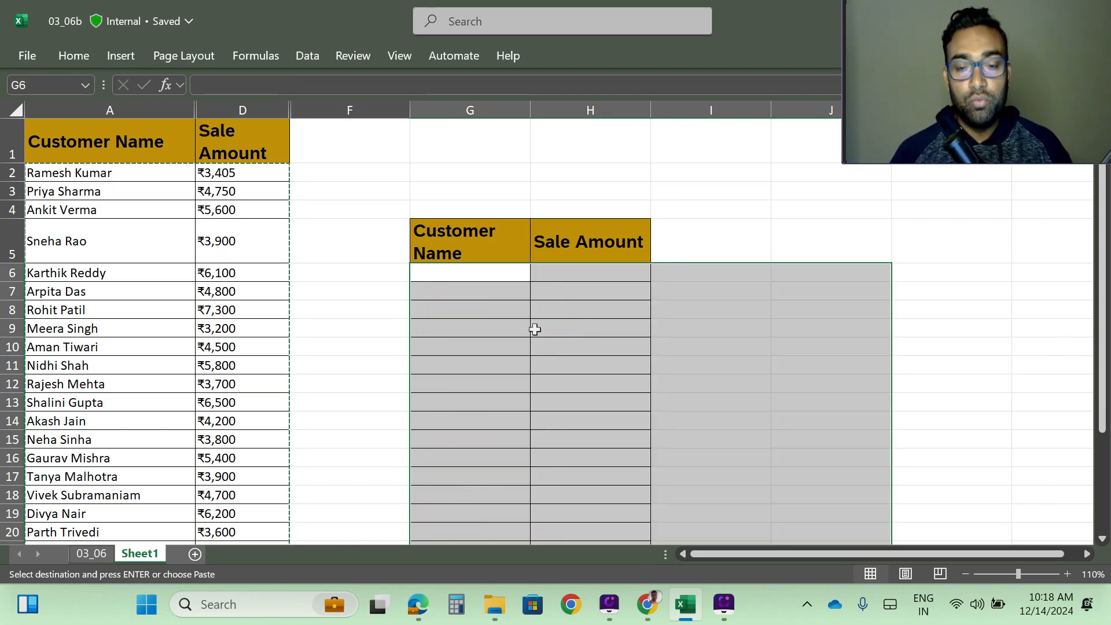
left_click(449, 278)
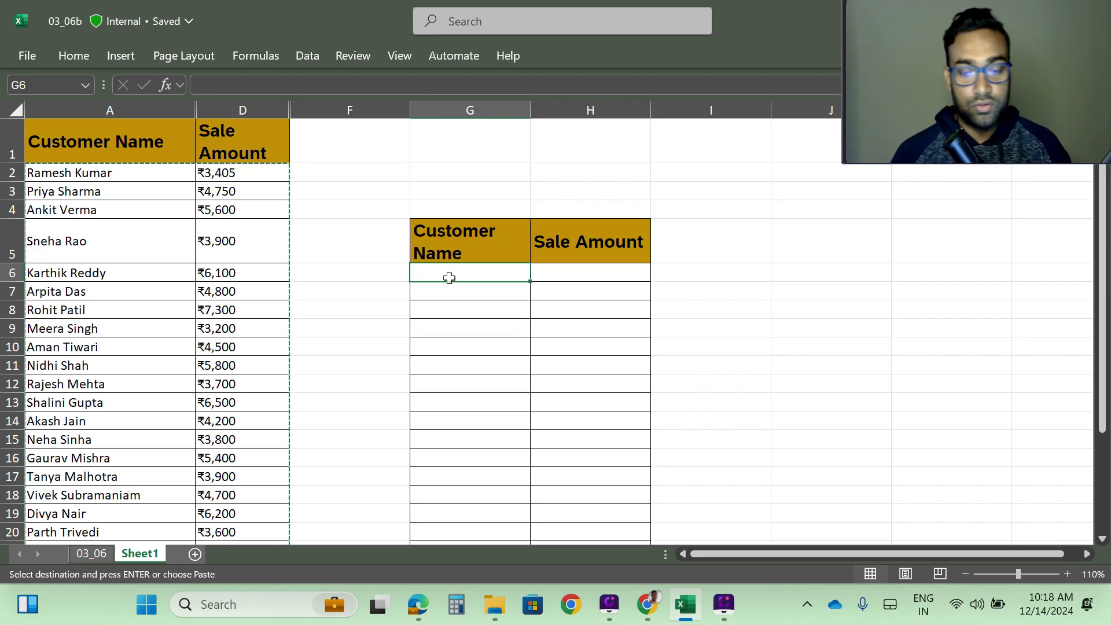
key("ctrl+g")
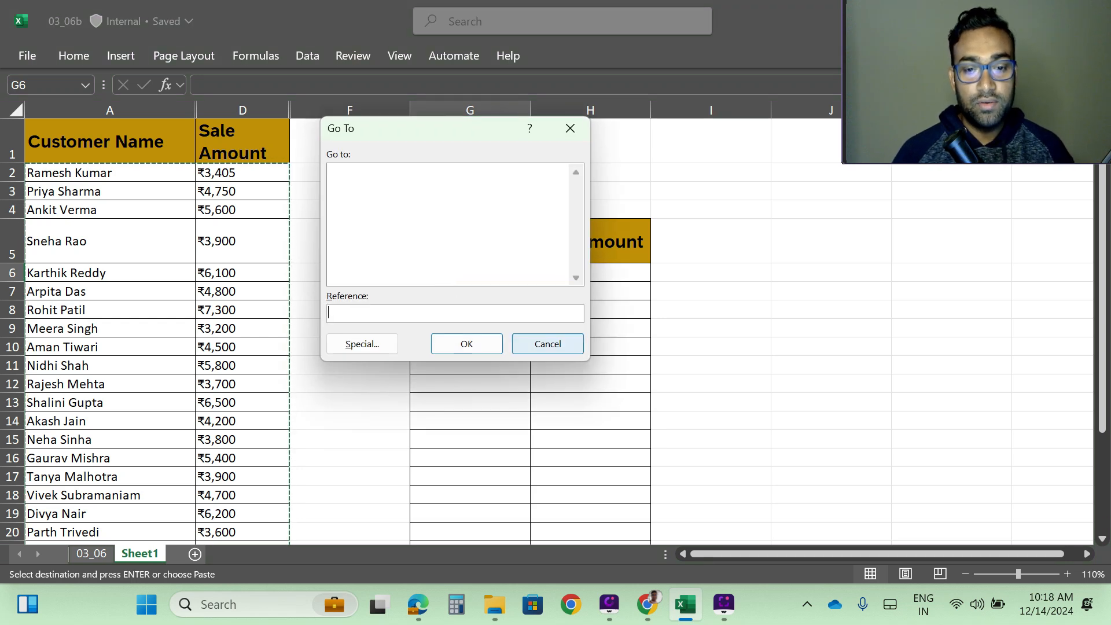
left_click(549, 346)
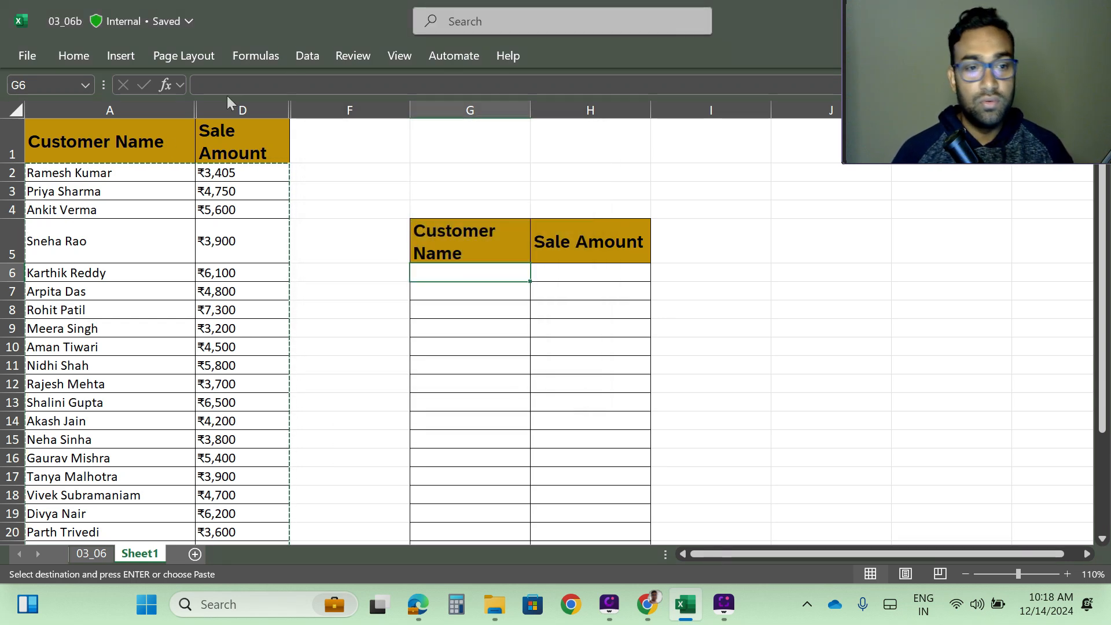
Use Go To Special with Visible cells only to copy the visible cells of A2:D21, and paste them at G6
left_click(73, 58)
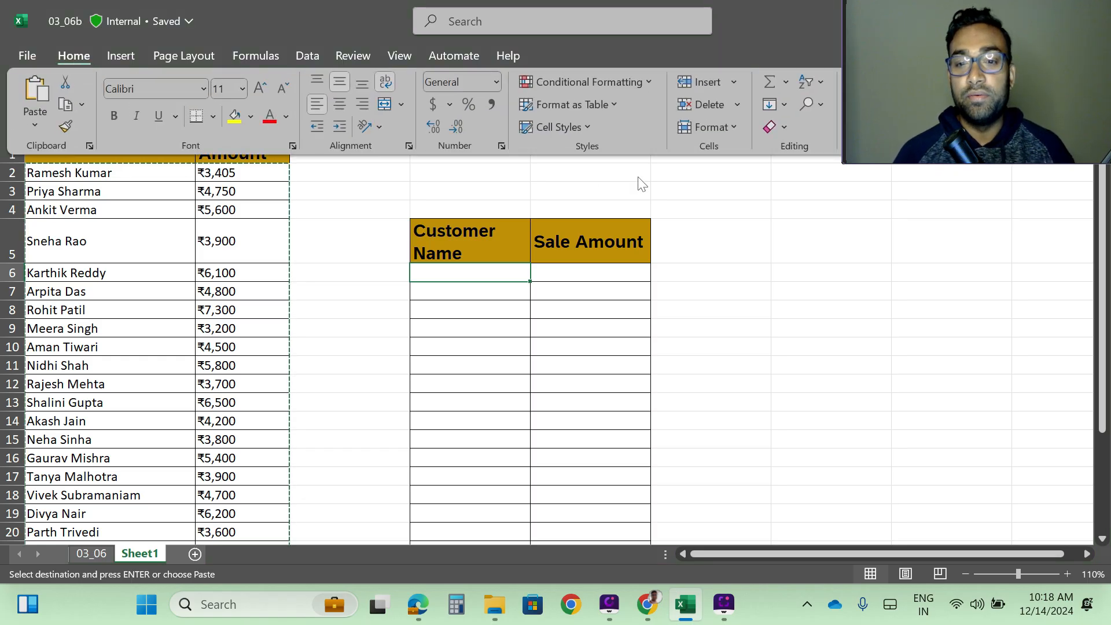
left_click(816, 105)
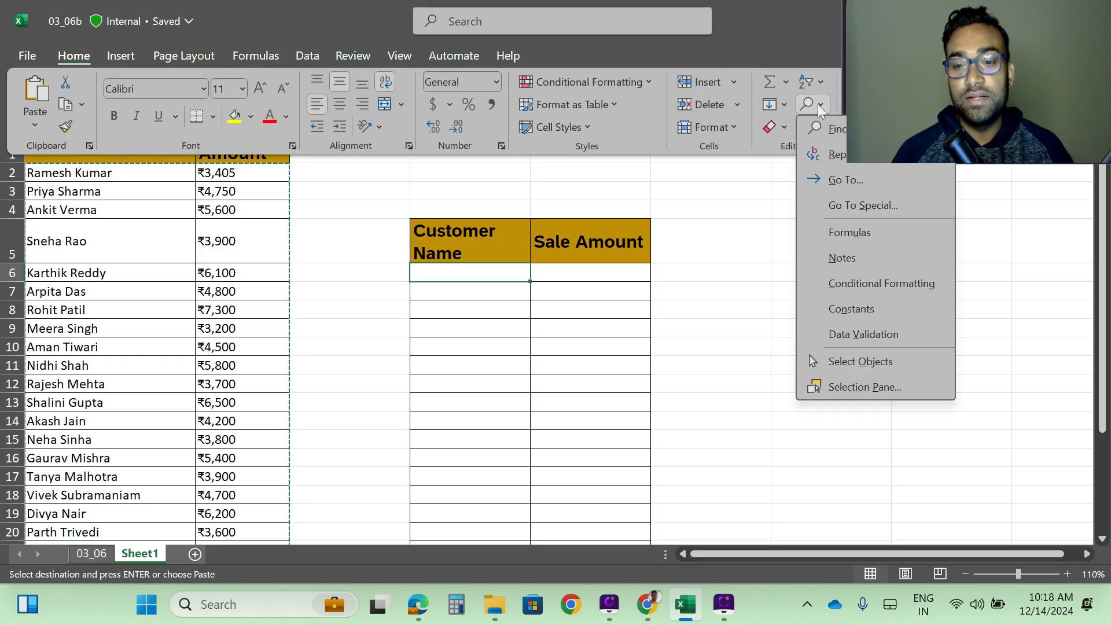
left_click(875, 210)
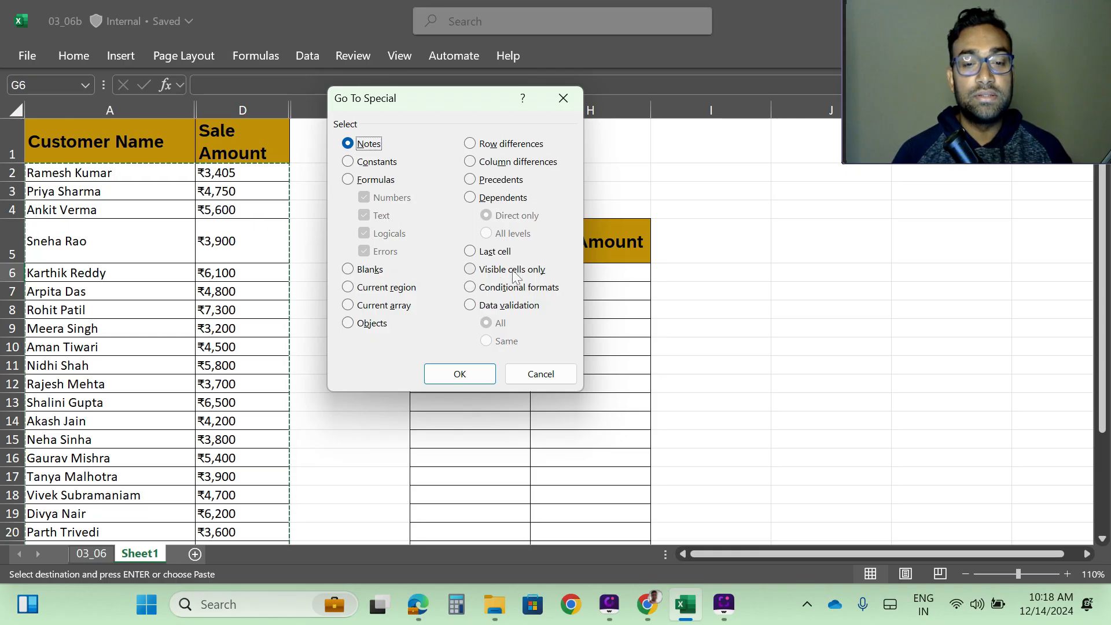
left_click(470, 270)
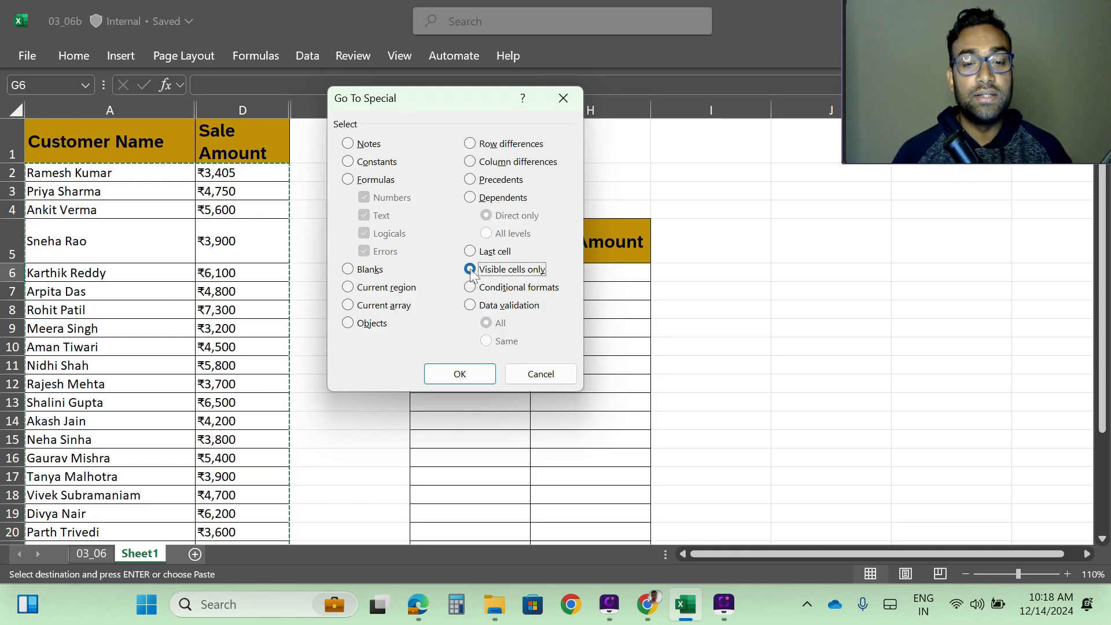
left_click(459, 374)
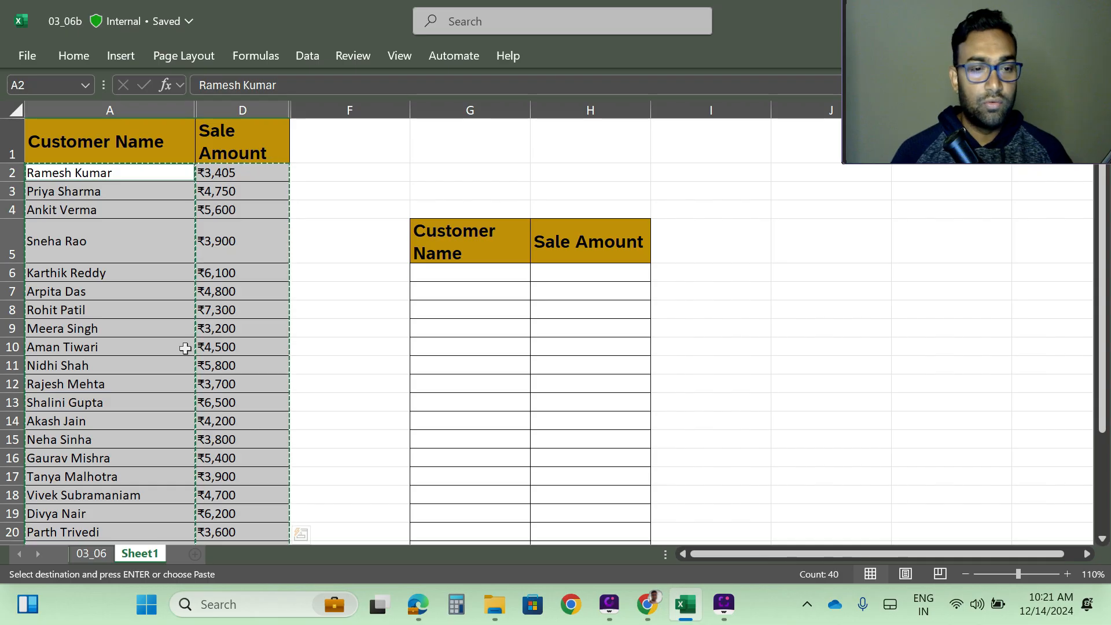
left_click(437, 274)
key("ctrl+v")
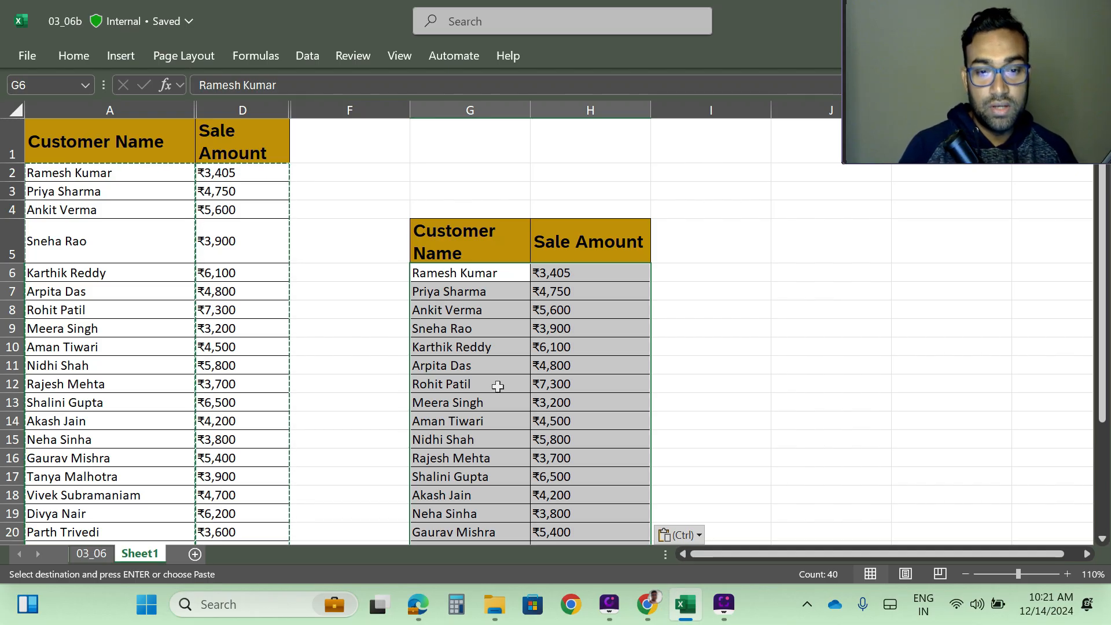
key("ctrl+g")
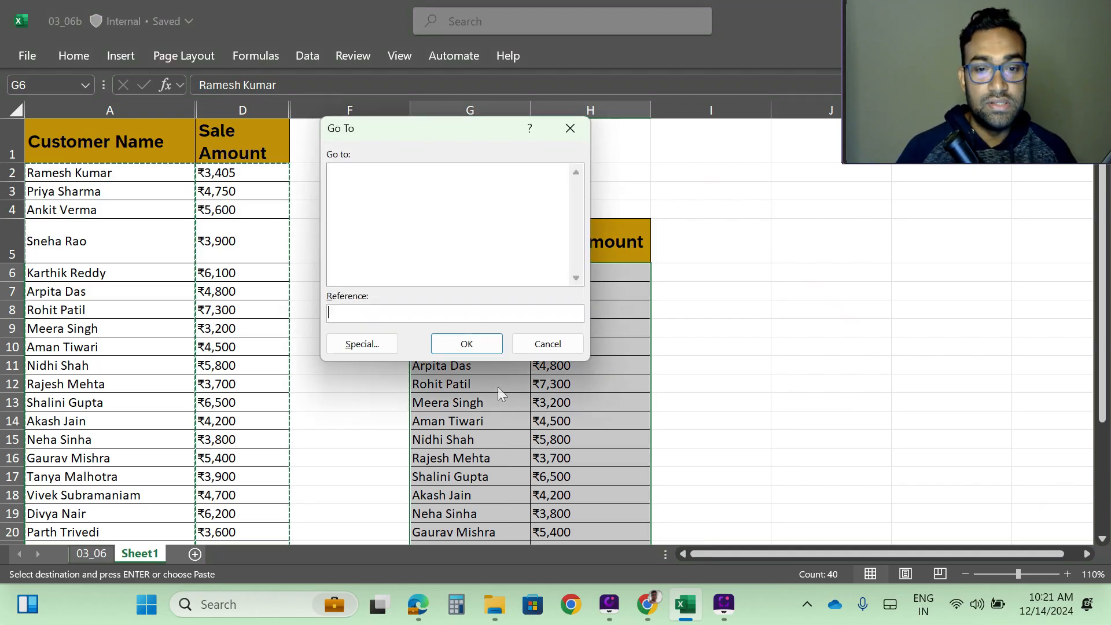
left_click(368, 346)
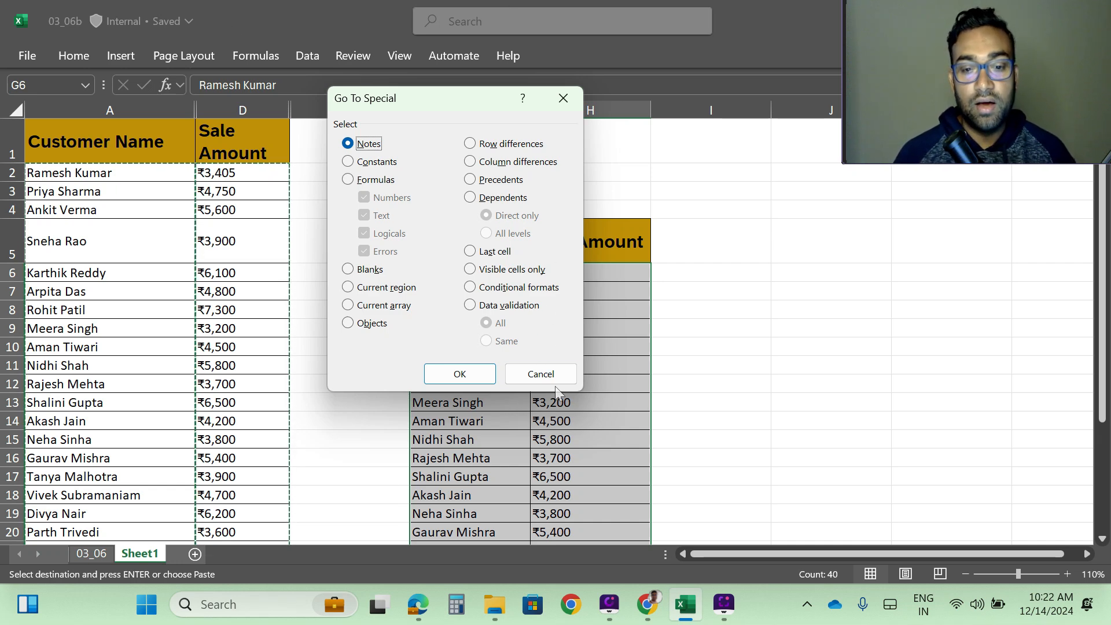
left_click(541, 377)
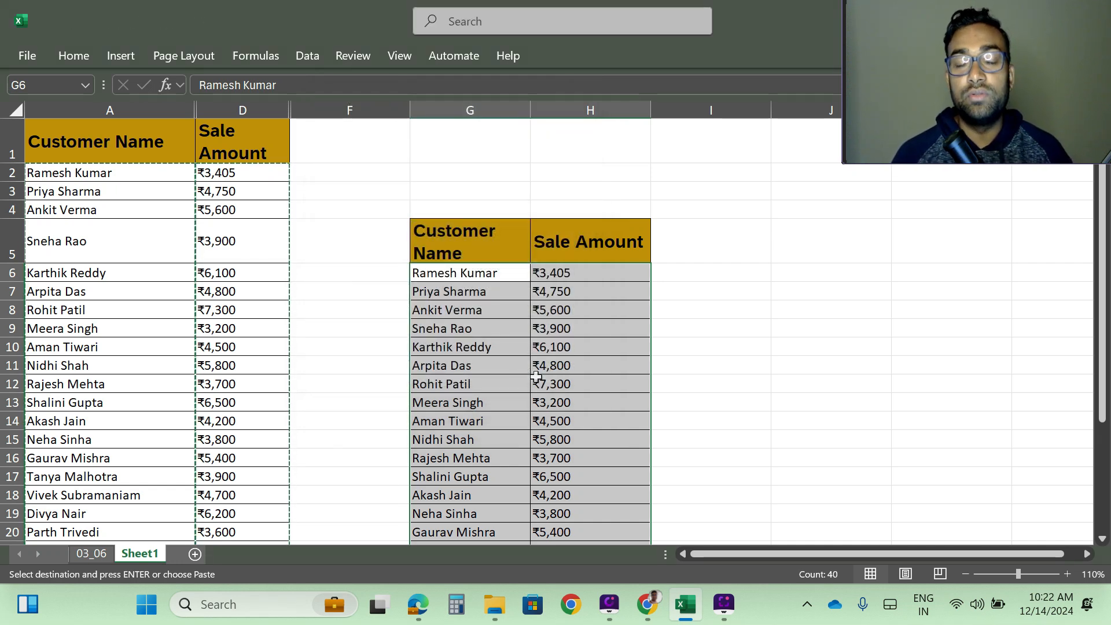